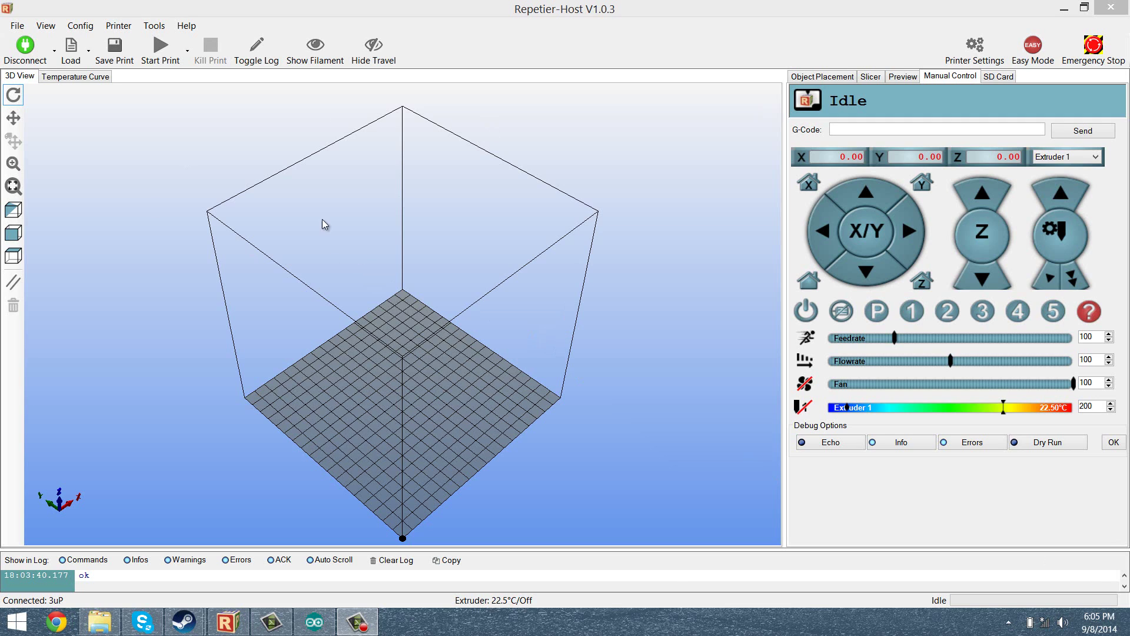
Send M303 to start the extruder PID autotune and make the log panel taller
left_click(175, 187)
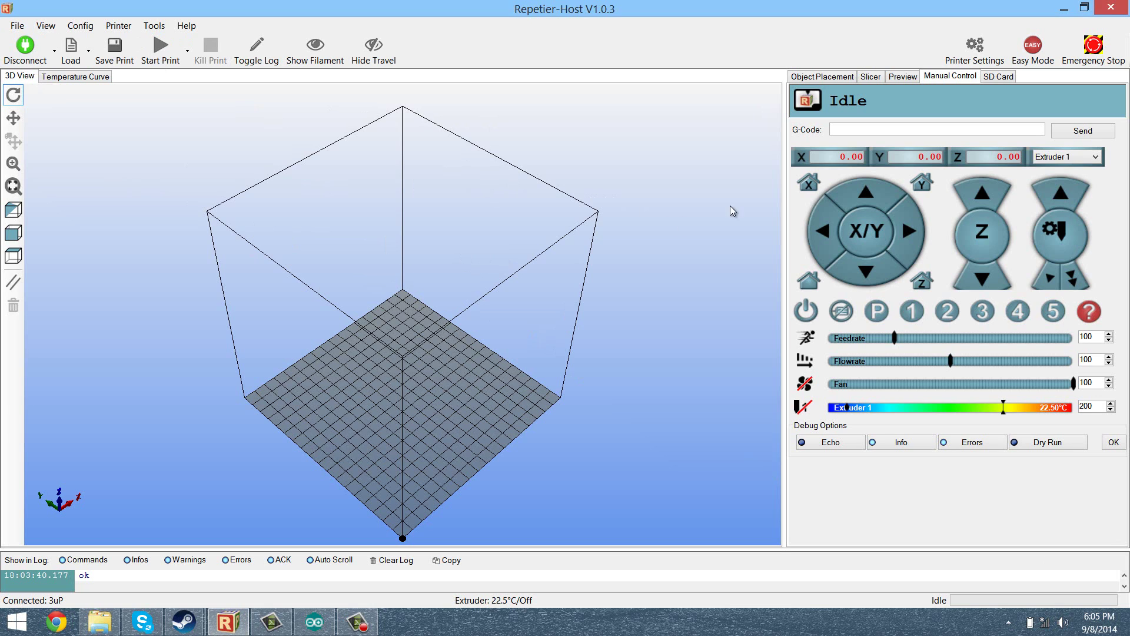
left_click(869, 127)
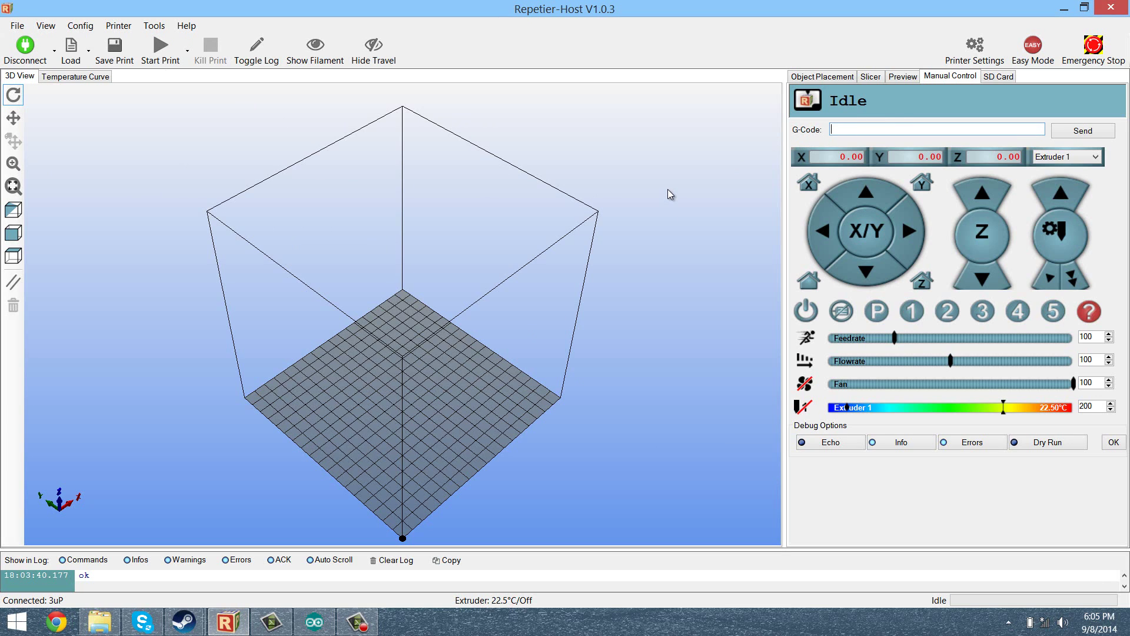
type("M303")
key("Return")
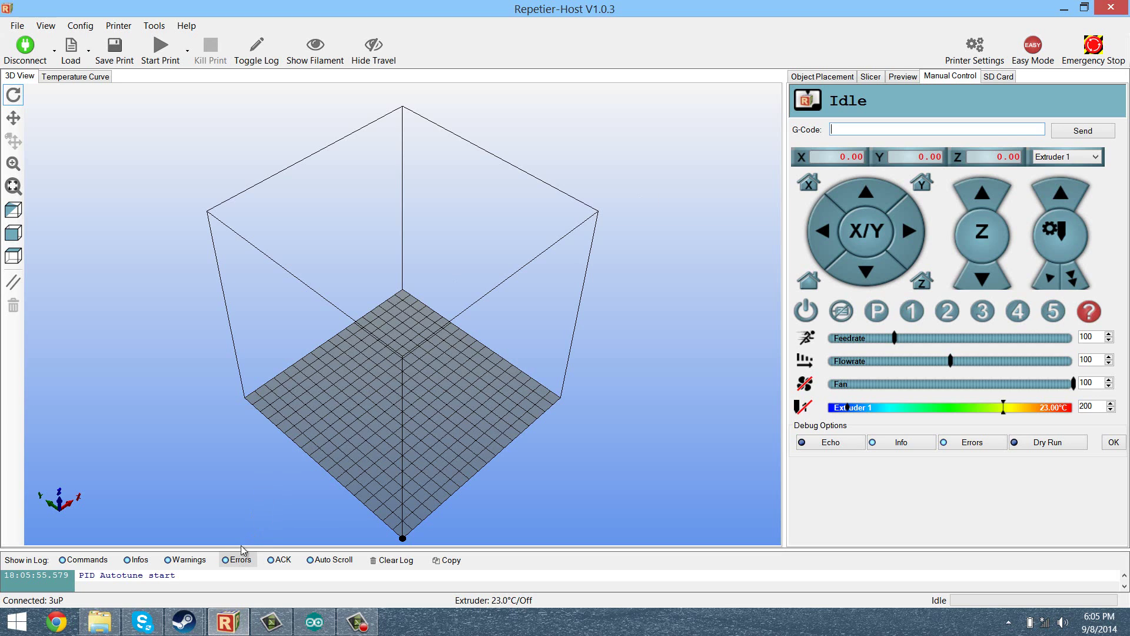
left_click_drag(241, 550, 243, 500)
left_click(146, 530)
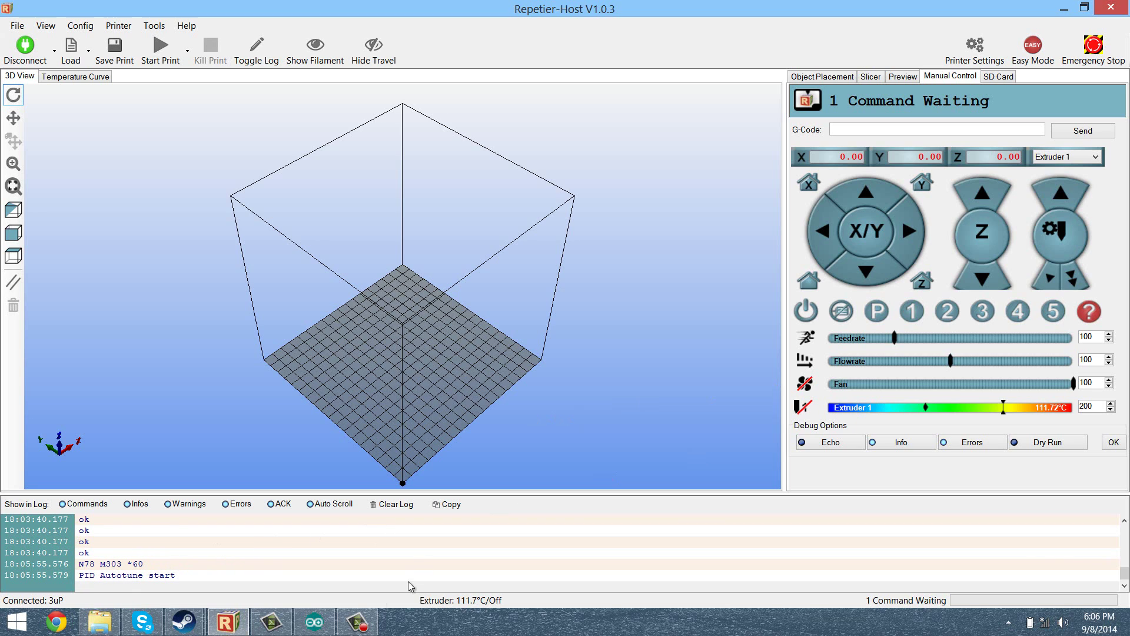
Scroll the Repetier-Host log to locate the autotune result lines
left_click(365, 622)
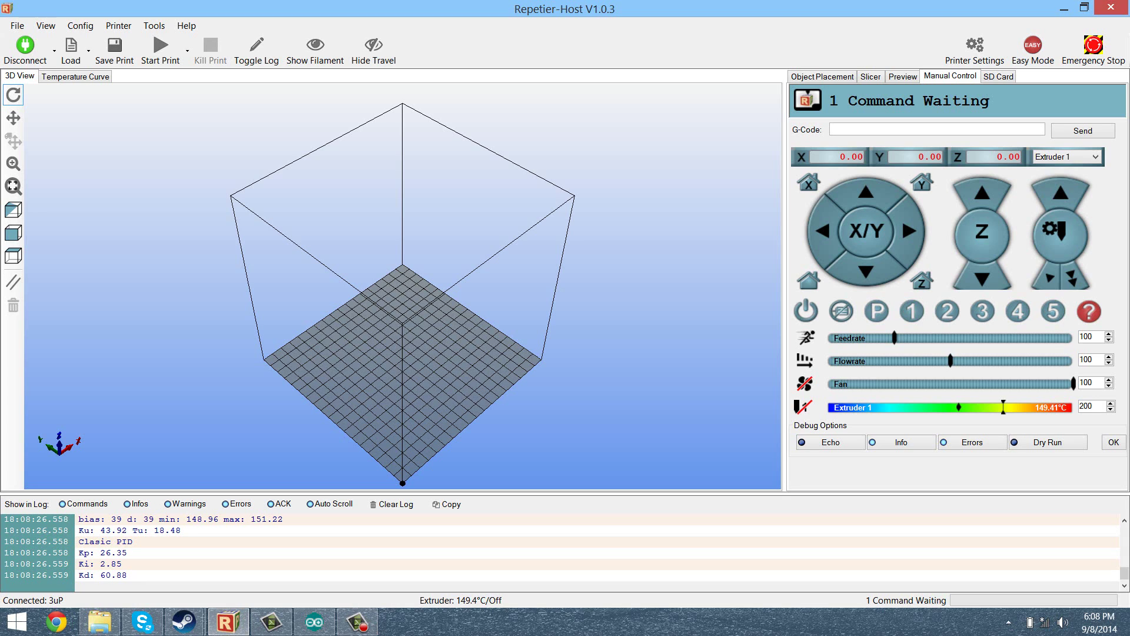
left_click(368, 626)
left_click(358, 623)
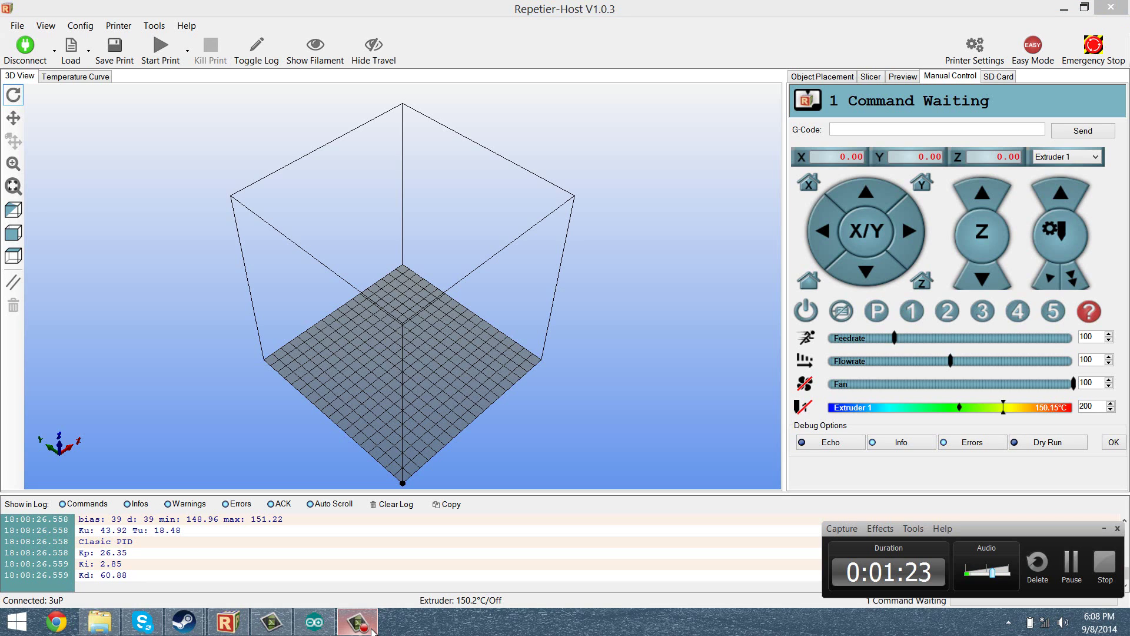
left_click(164, 564)
scroll(164, 560, "up", 2)
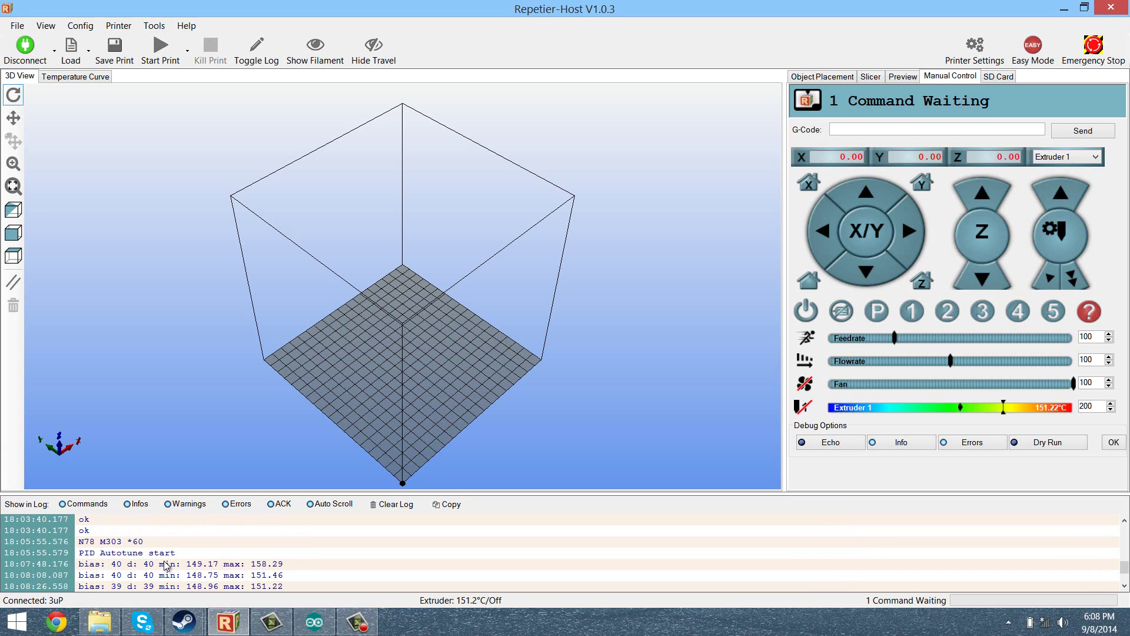
scroll(147, 557, "down", 1)
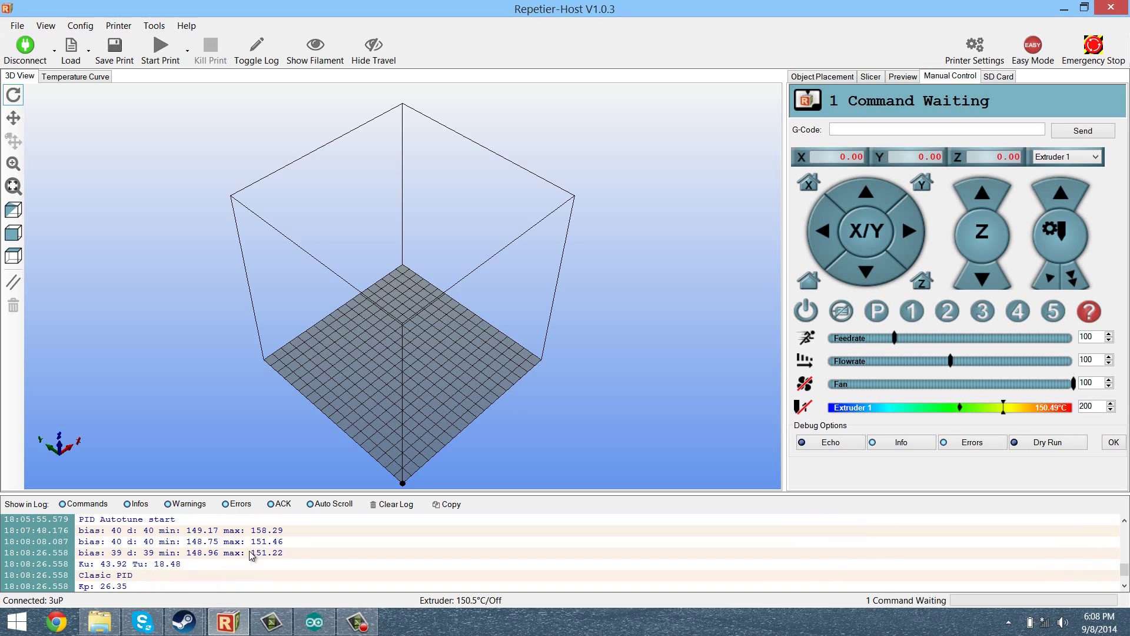
scroll(215, 578, "down", 3)
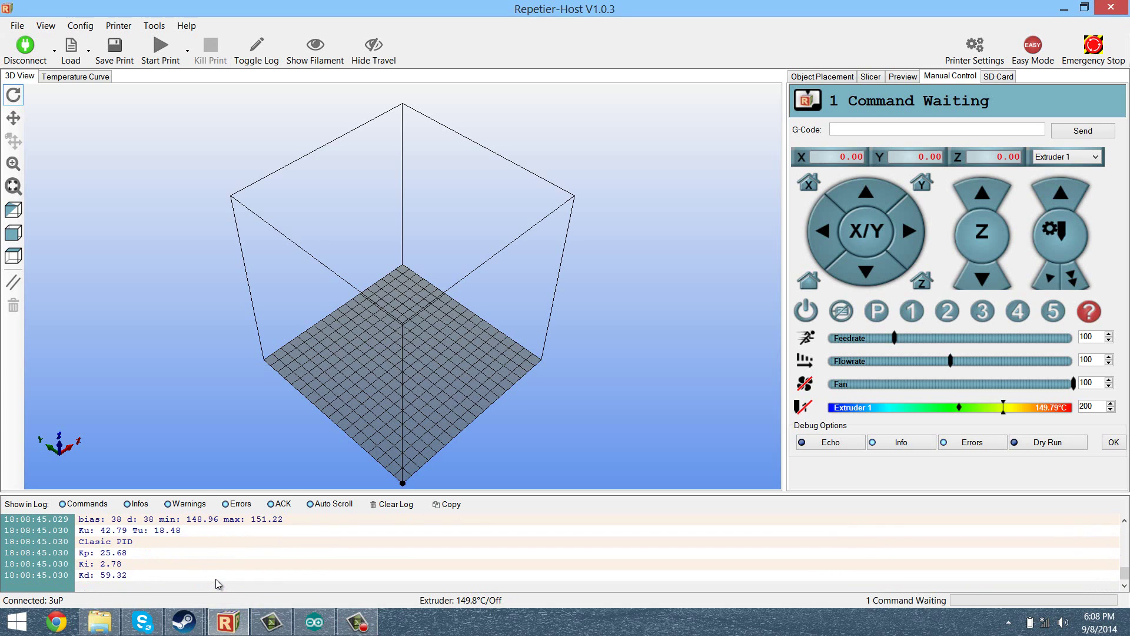
scroll(215, 578, "up", 1)
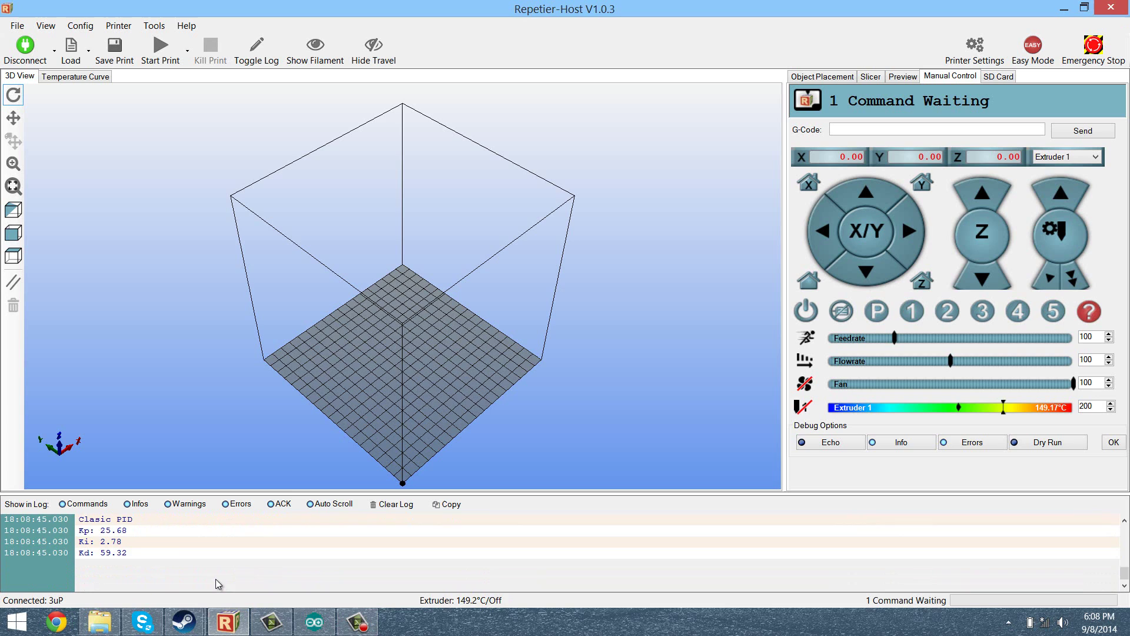
scroll(216, 578, "up", 1)
scroll(215, 578, "down", 1)
scroll(215, 578, "up", 1)
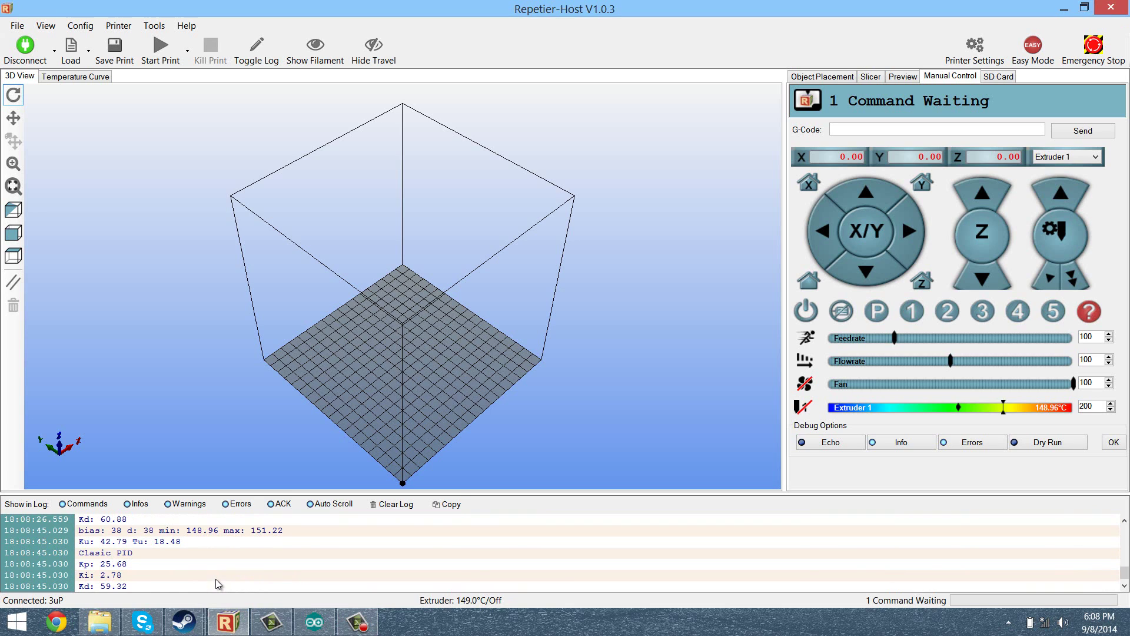
Highlight the Clasic PID, Ki 2.78 and Kd 59.32 result lines, then bring Arduino IDE forward
left_click(132, 552)
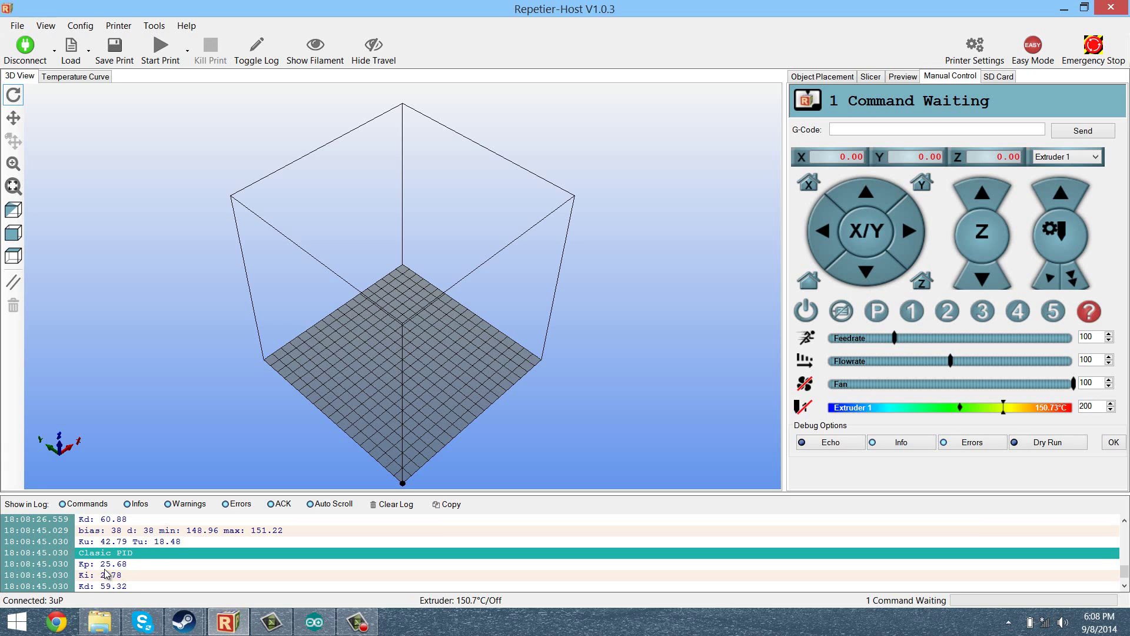
left_click(121, 570)
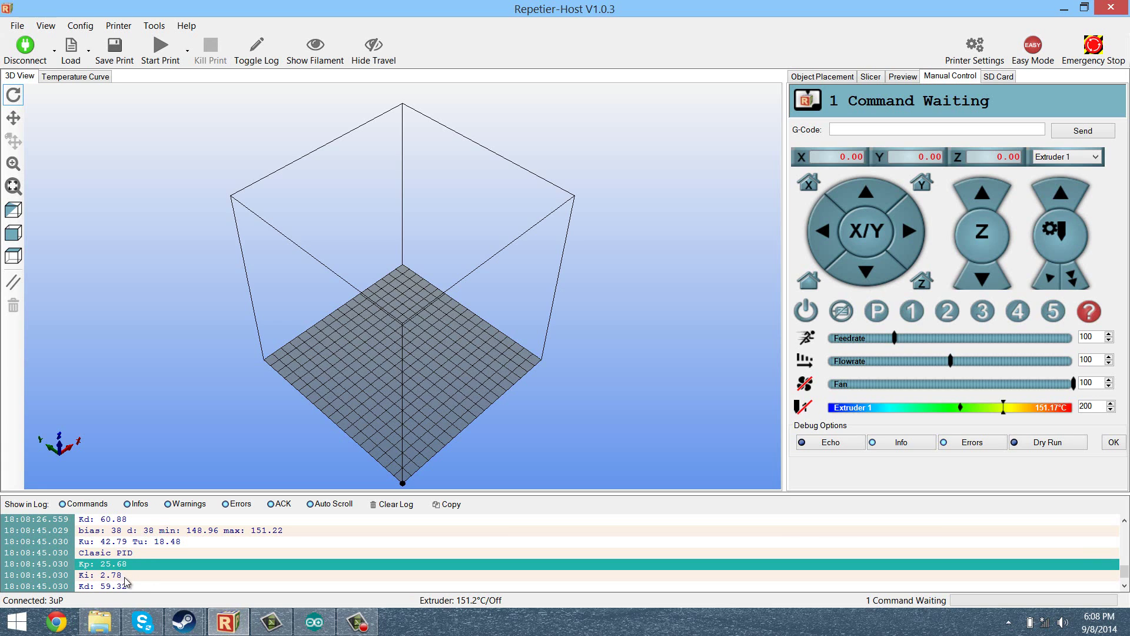
left_click(127, 584)
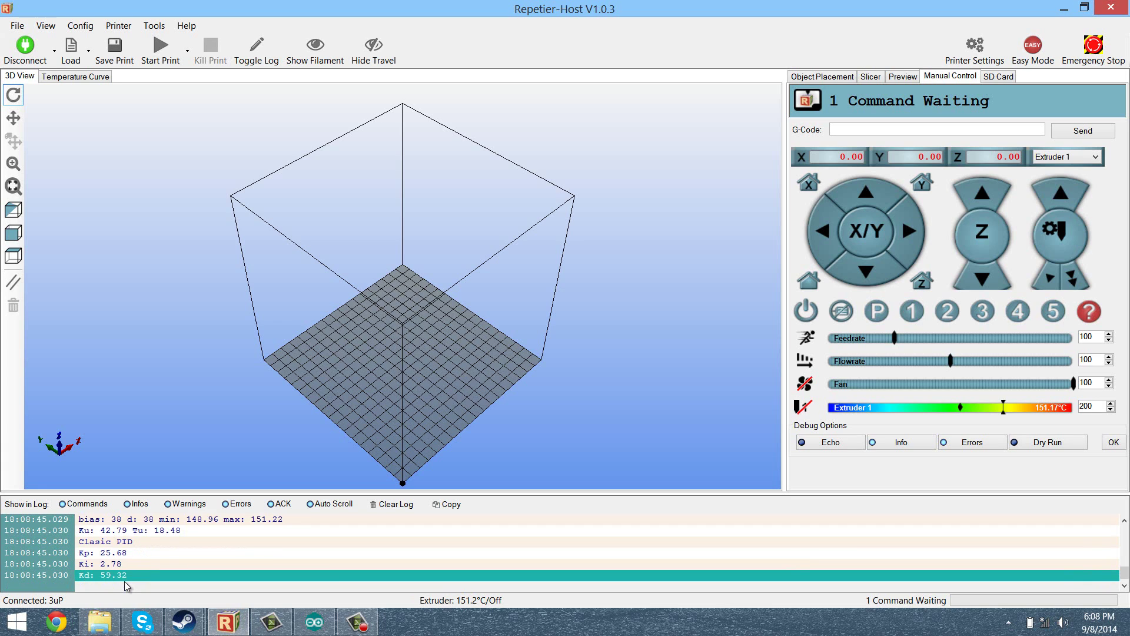
left_click(313, 622)
Enlarge the Arduino window over Repetier-Host and scroll Configuration.h from the thermistor list to the PID settings
left_click_drag(581, 21, 489, 19)
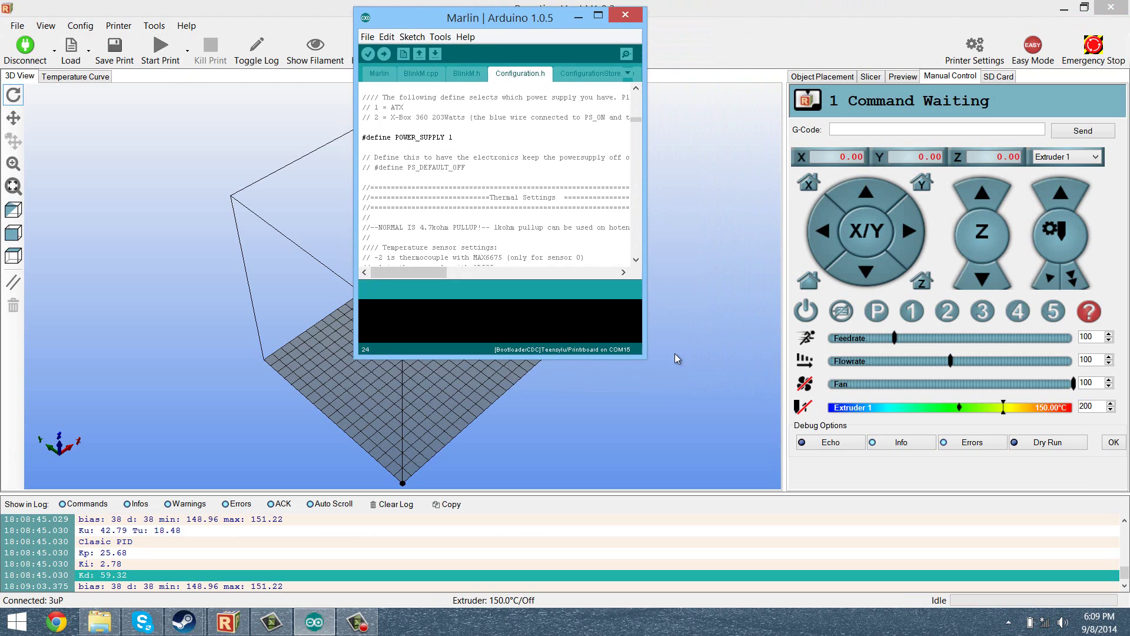
left_click_drag(646, 358, 1058, 595)
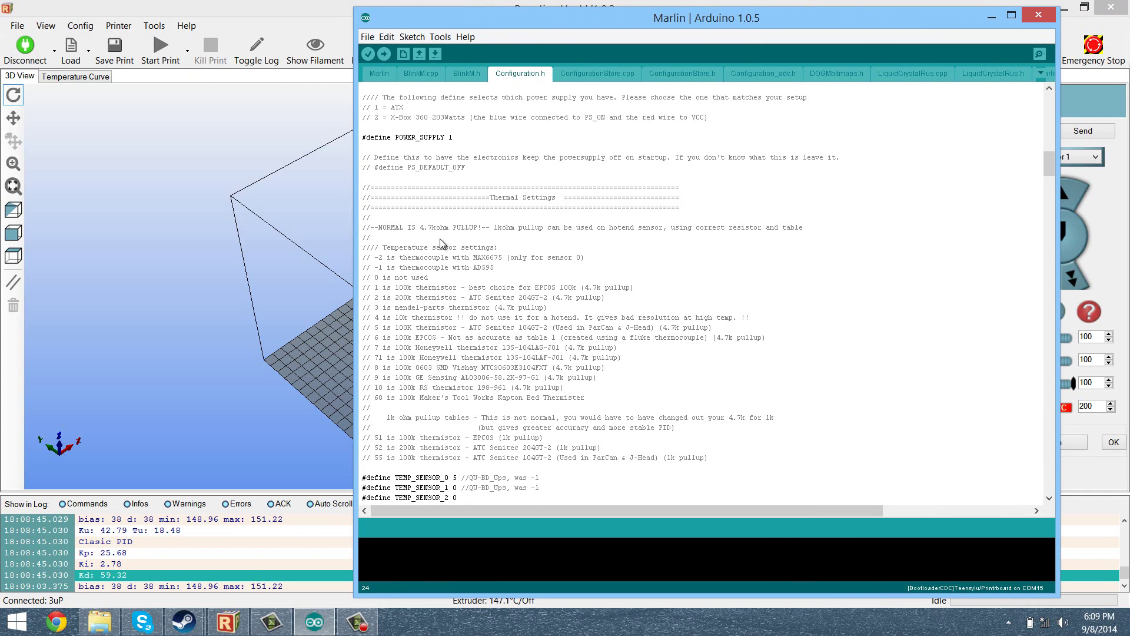
left_click(459, 308)
scroll(459, 307, "down", 1)
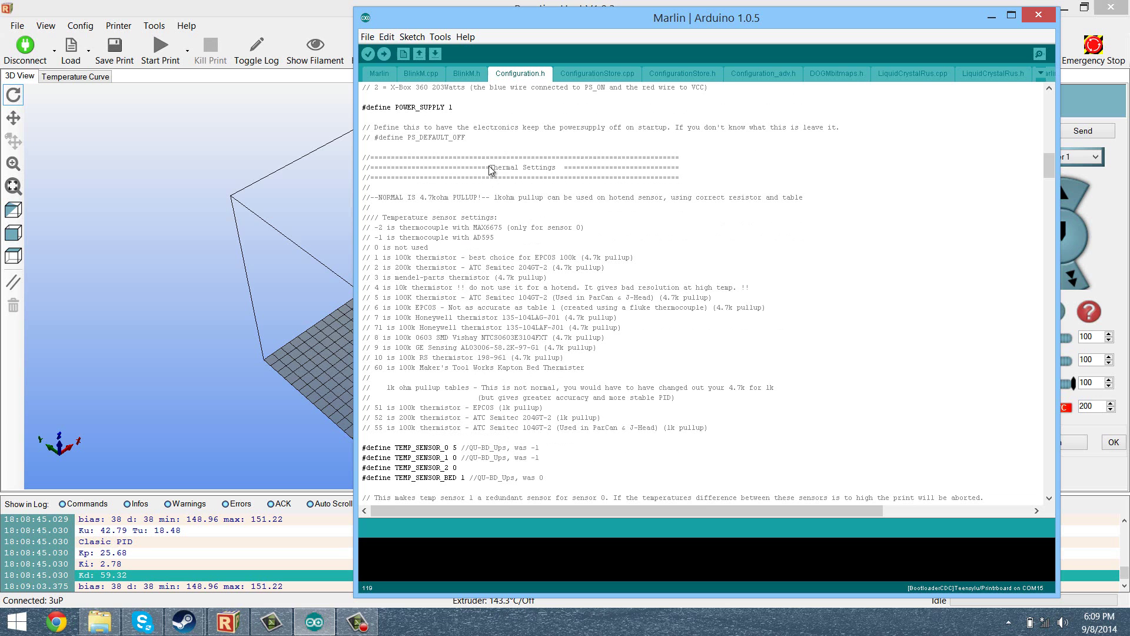
scroll(413, 314, "down", 7)
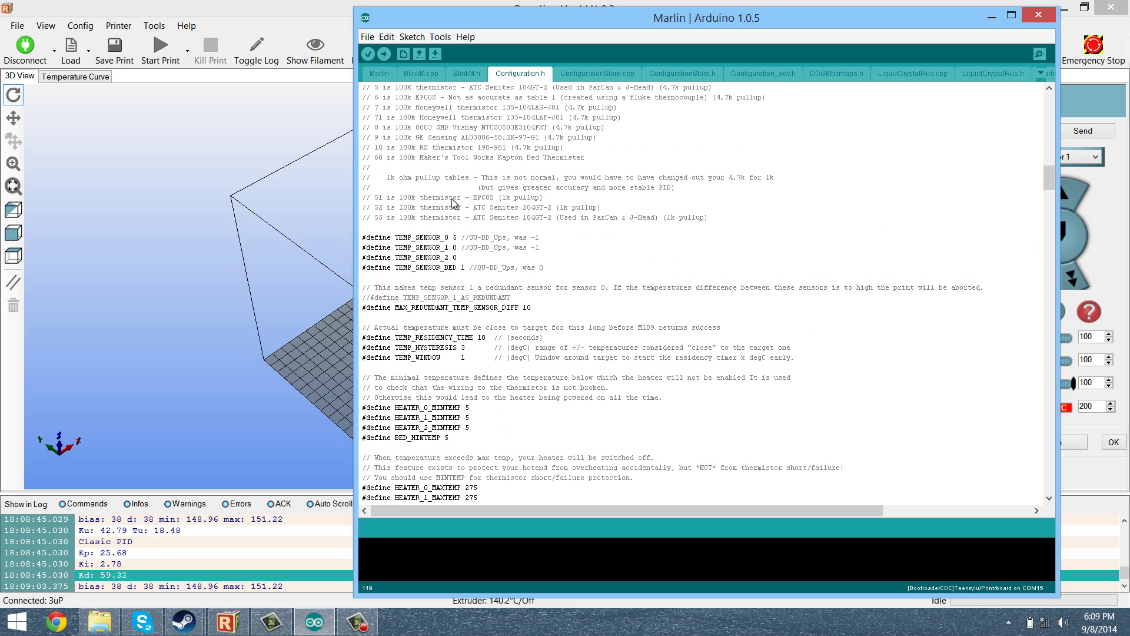
scroll(452, 238, "up", 2)
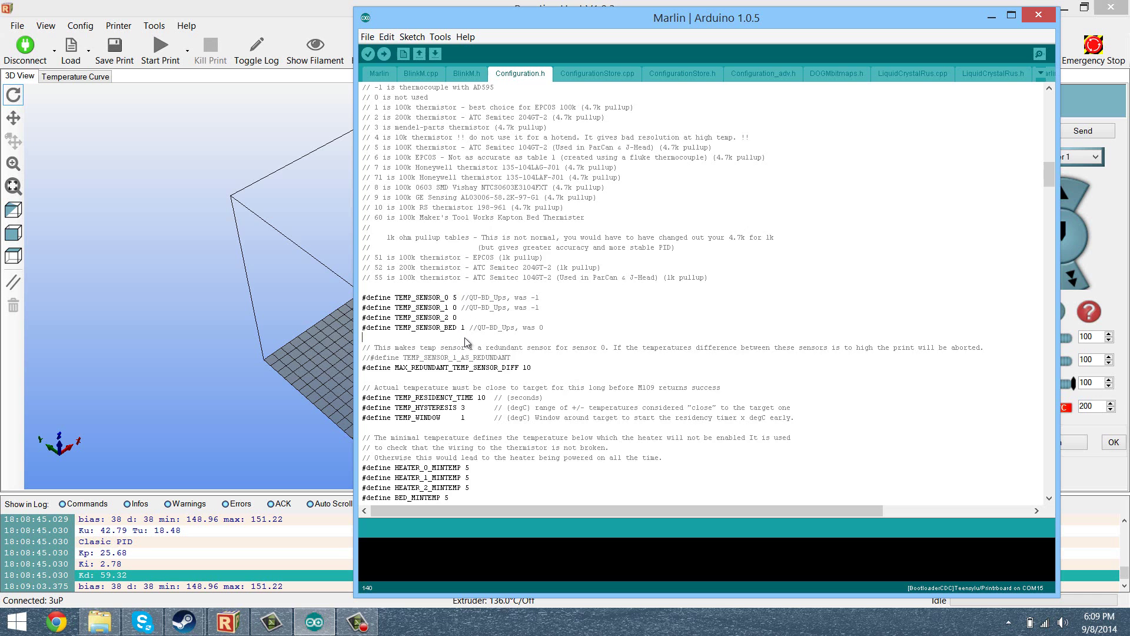
scroll(467, 341, "down", 3)
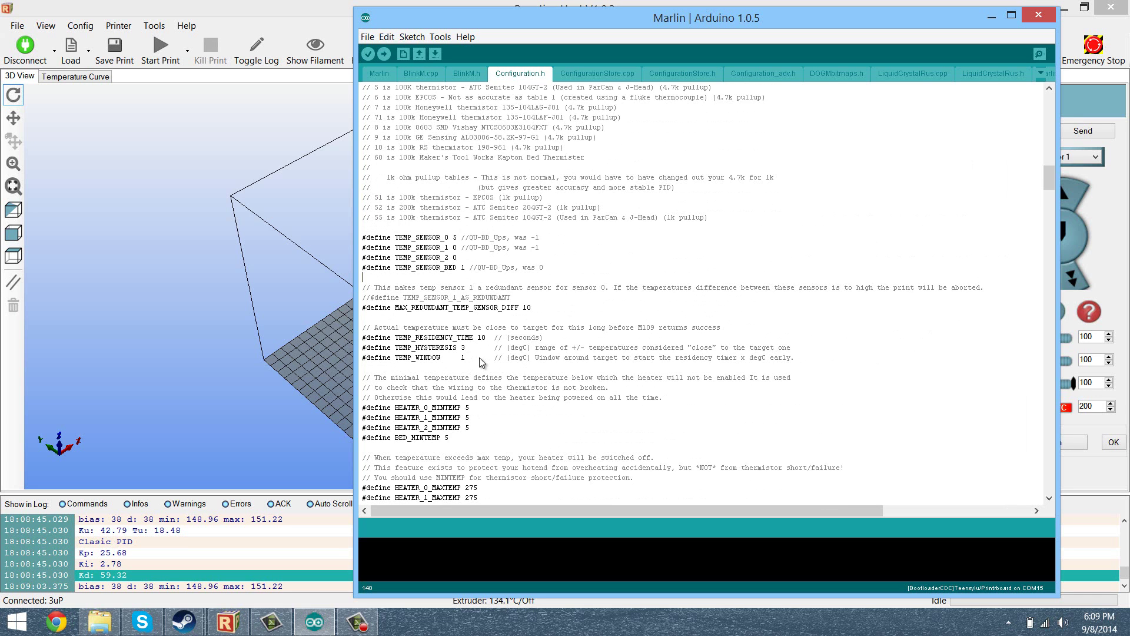
scroll(481, 361, "down", 3)
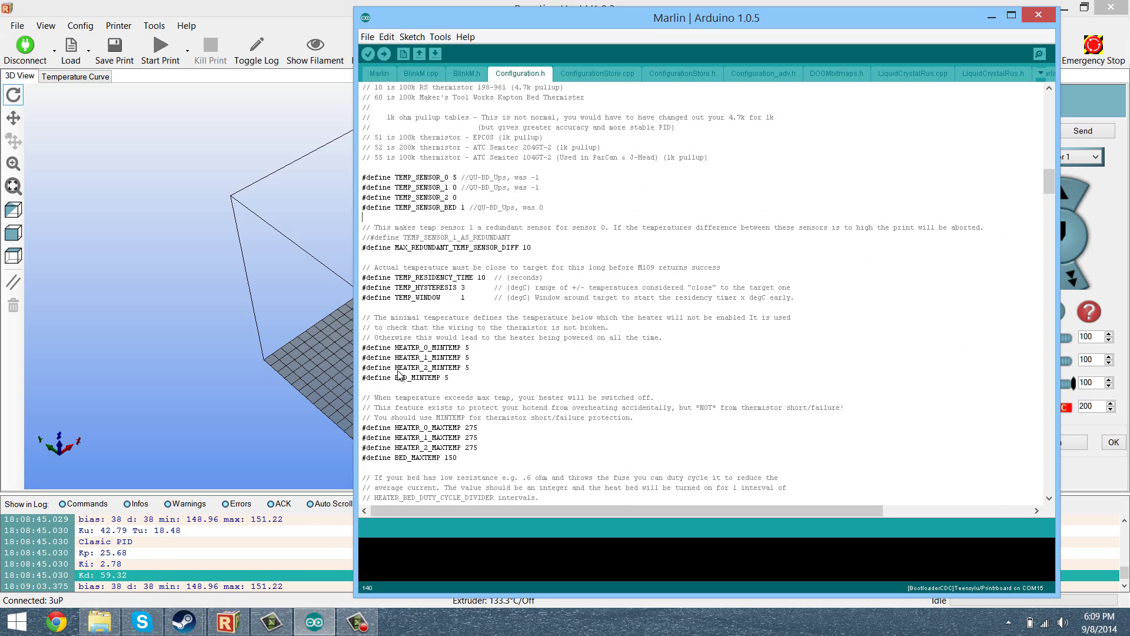
Replace the Ultimaker DEFAULT_Kp, Ki and Kd values with 25.68, 2.78 and 59.32
scroll(447, 432, "down", 12)
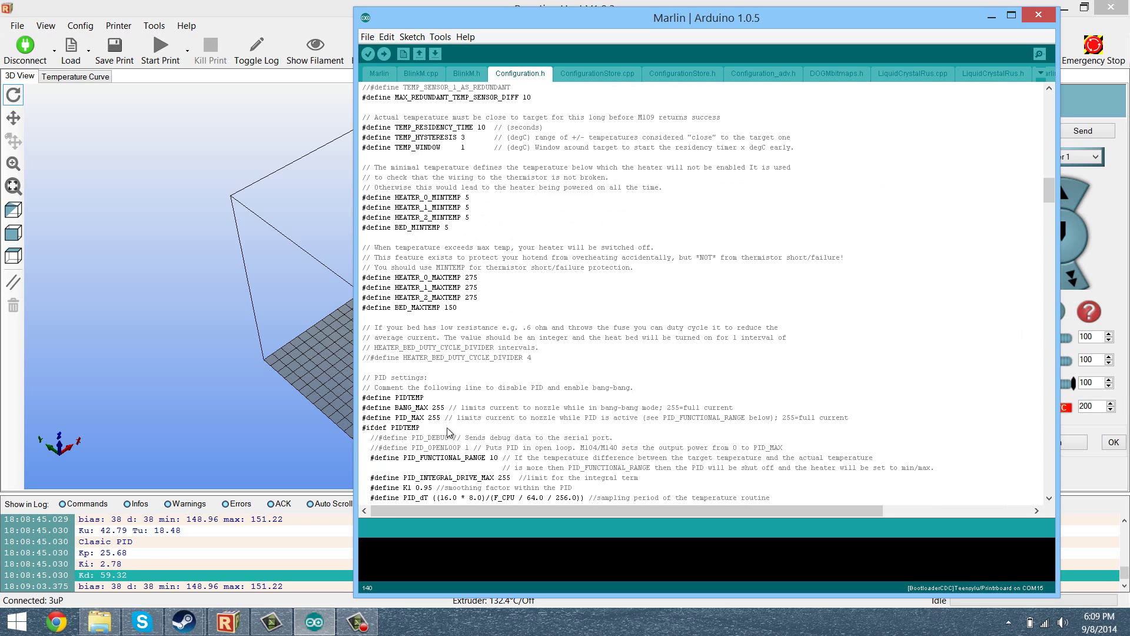
scroll(447, 432, "down", 4)
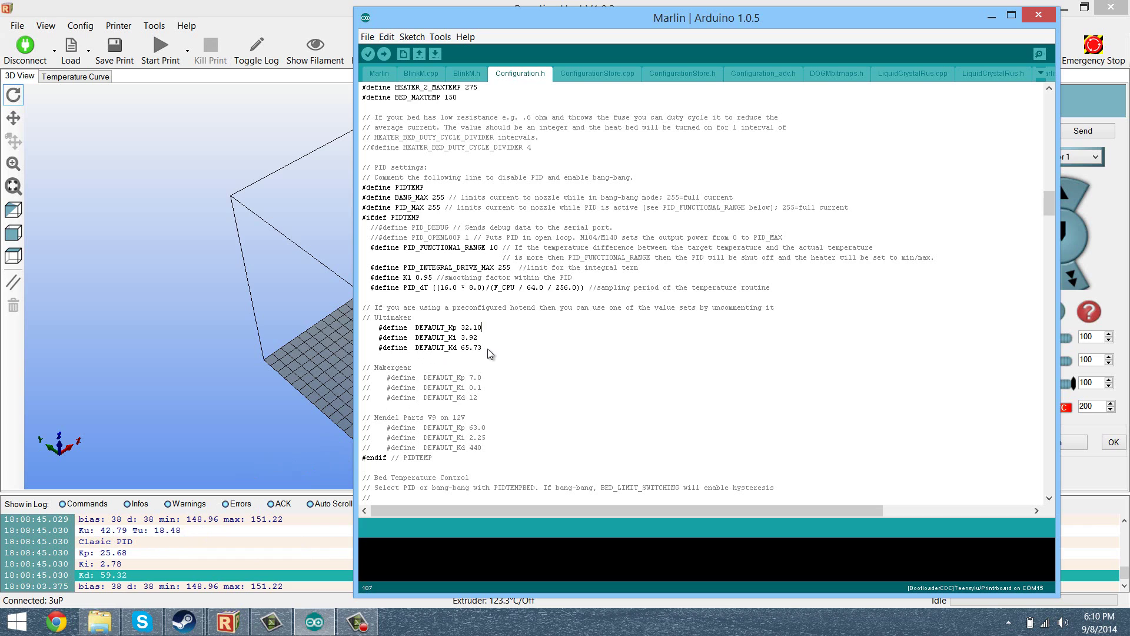
key("BackSpace")
left_click(480, 338)
key("BackSpace")
key("BackSpace")
key("BackSpace")
key("BackSpace")
type("2.78")
Save Configuration.h and close Arduino IDE
left_click(367, 37)
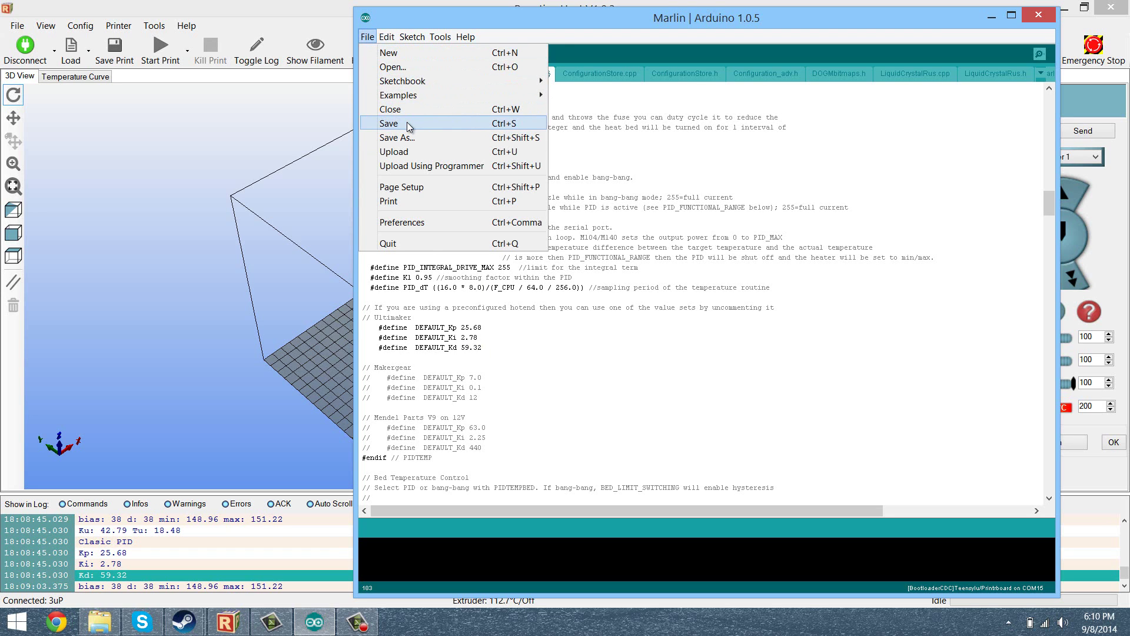
left_click(407, 122)
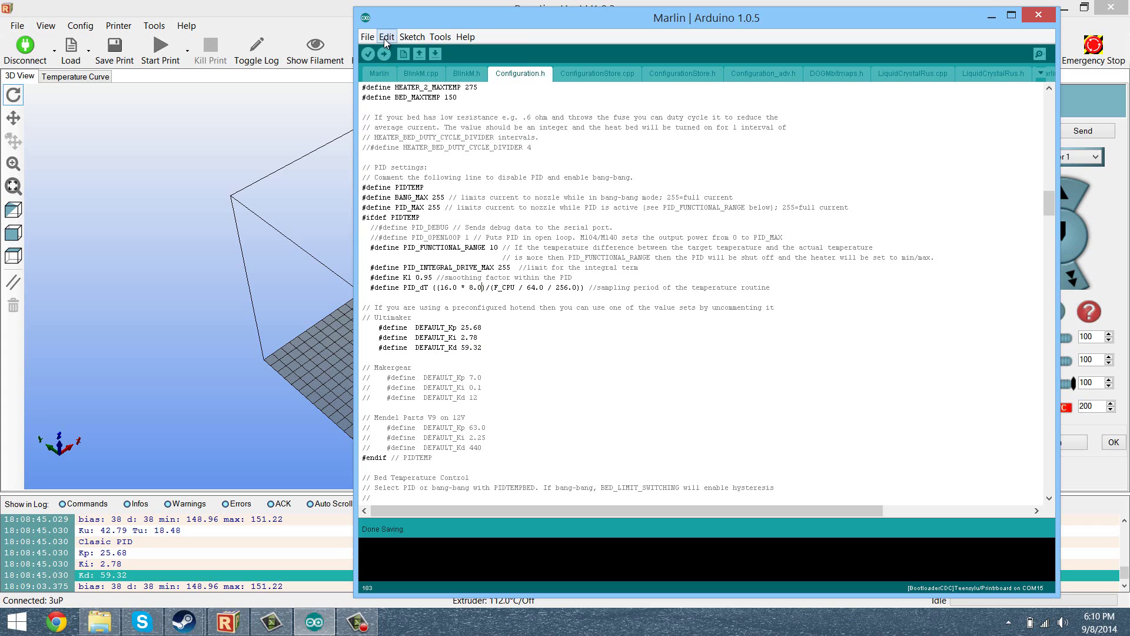
left_click(1038, 15)
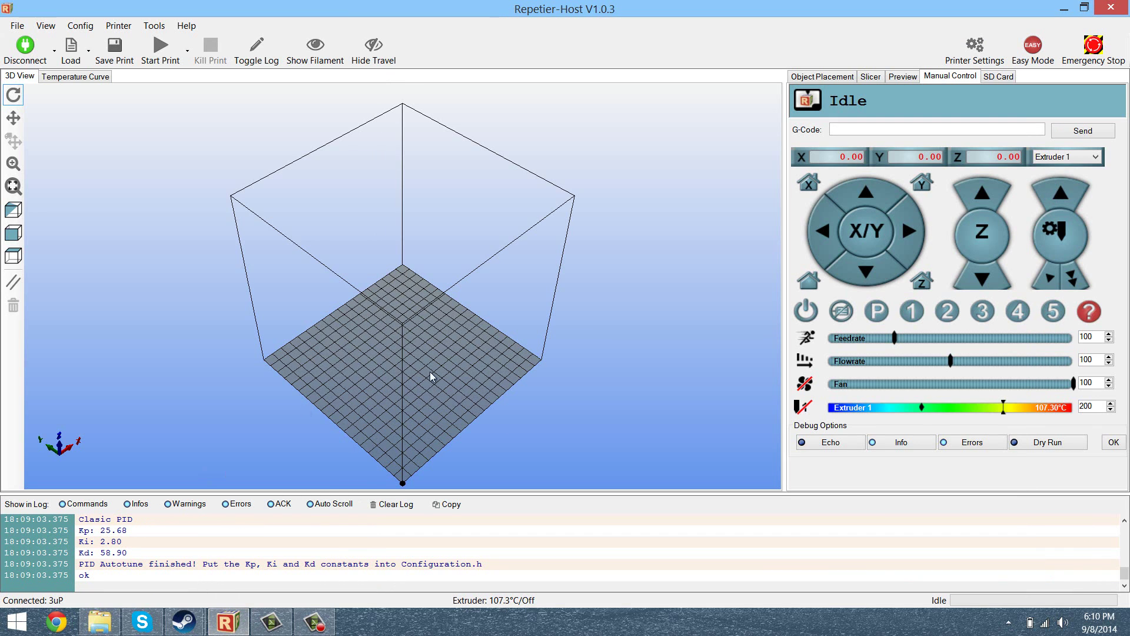
Disconnect the printer from Repetier-Host
left_click(25, 50)
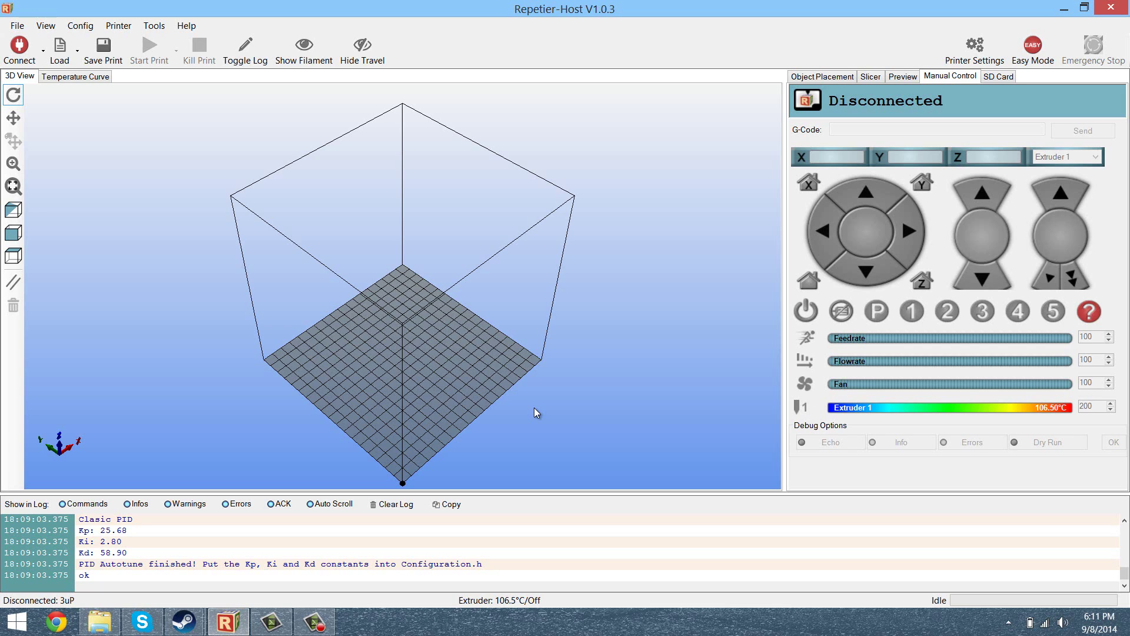
left_click(324, 626)
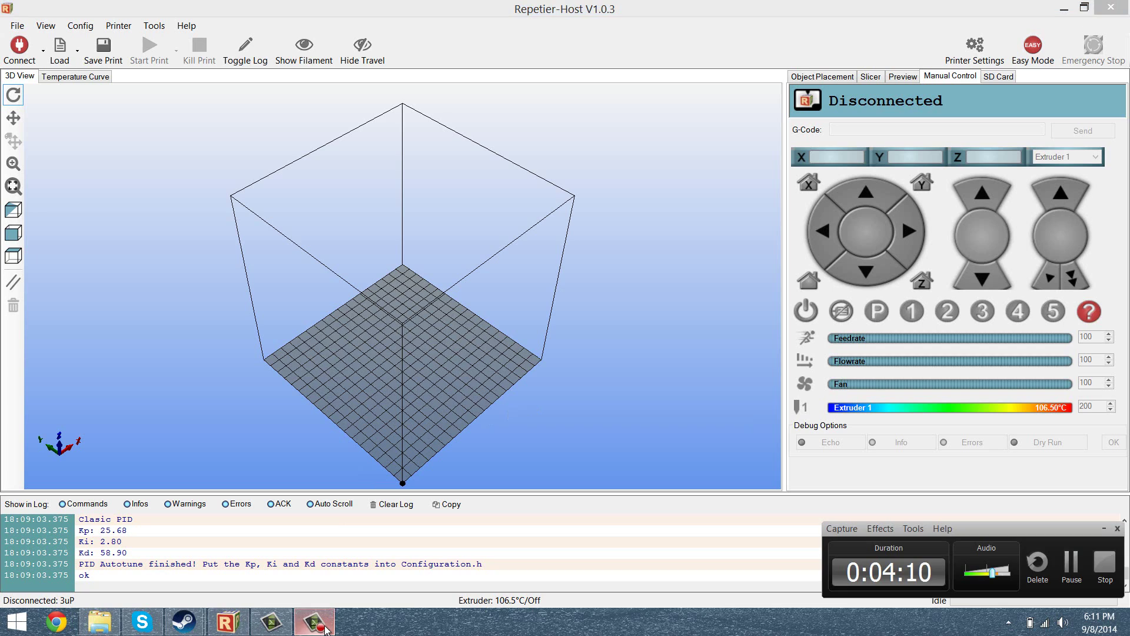